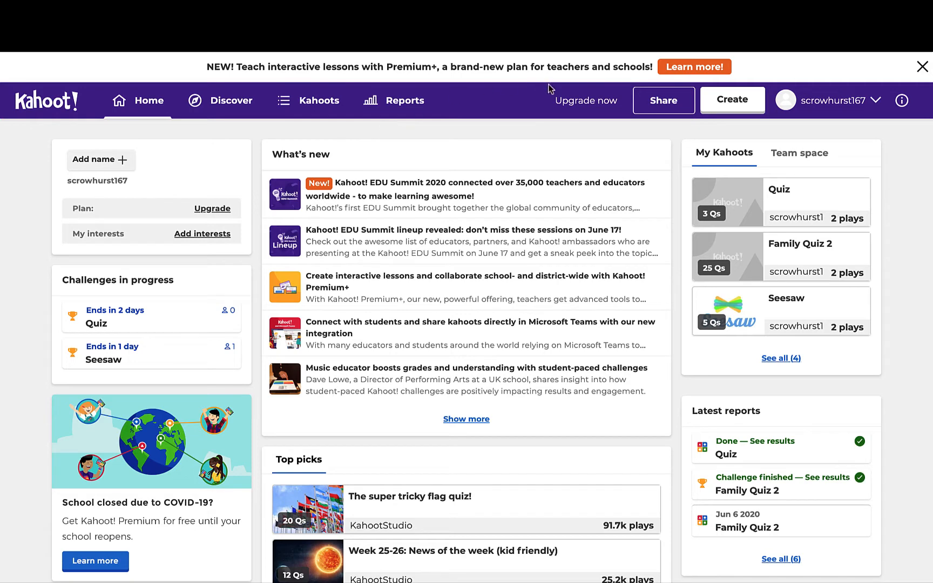
Create a new blank kahoot and enter "How many legs does a dog have?" as the first quiz question.
{"action": "left_click", "coordinate": [729, 110]}
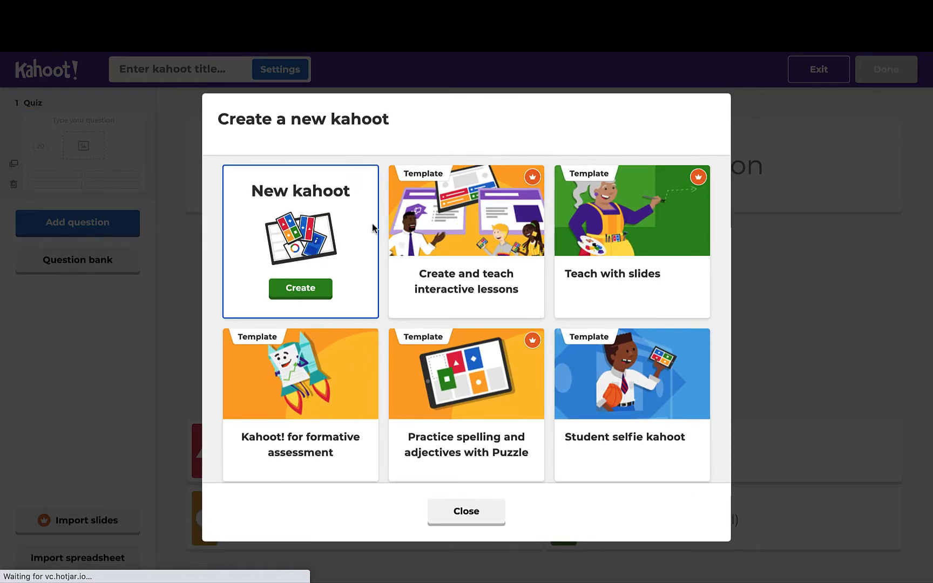
{"action": "left_click", "coordinate": [303, 290]}
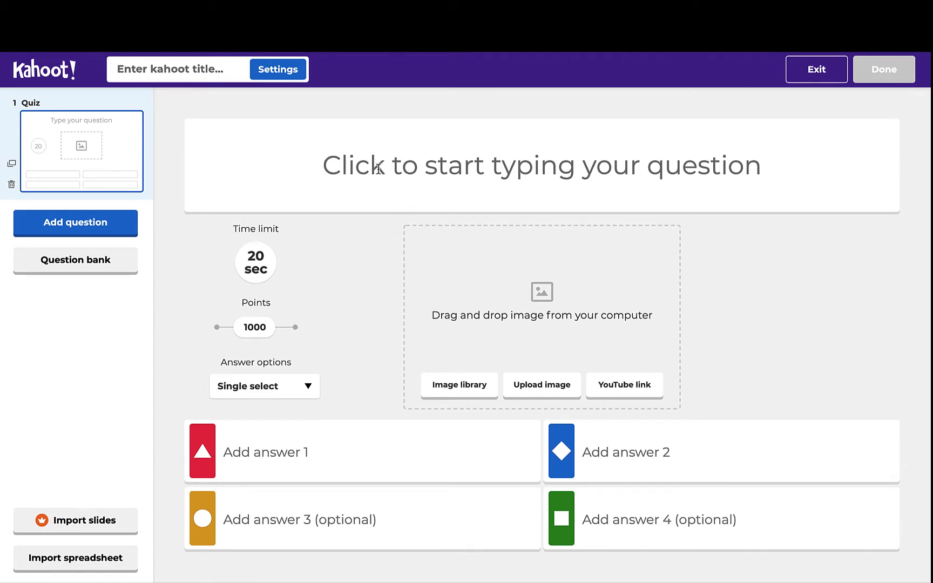
{"action": "left_click", "coordinate": [525, 168]}
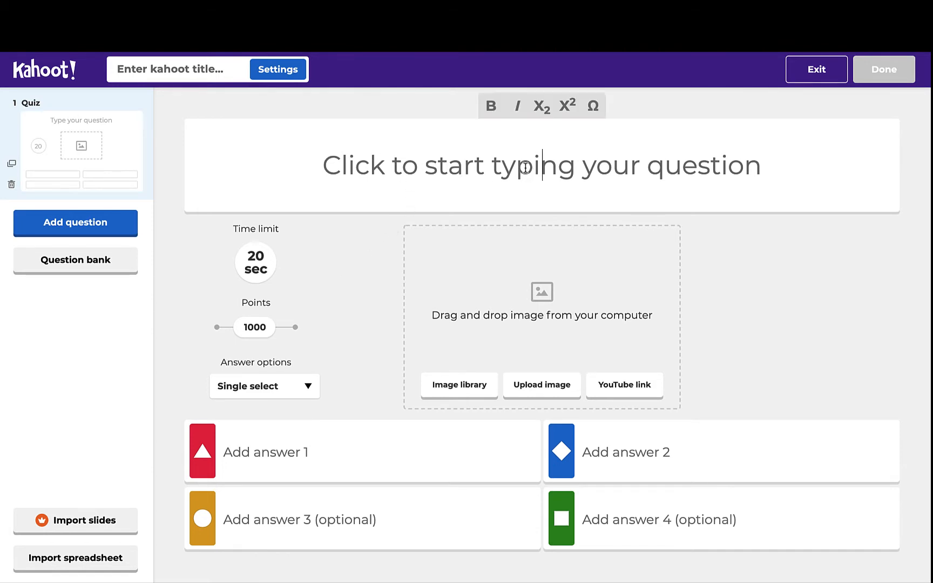
{"action": "type", "text": "H"}
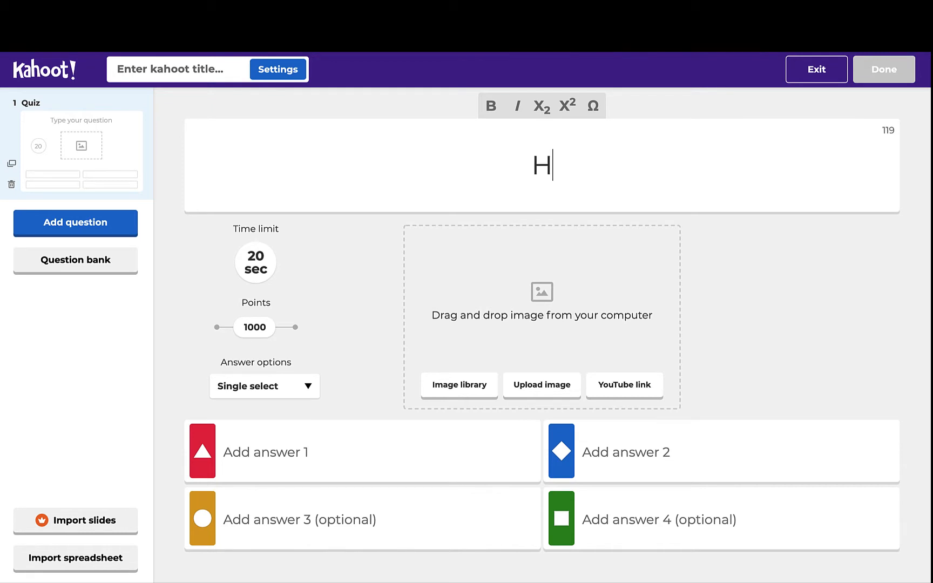
{"action": "type", "text": "ow many "}
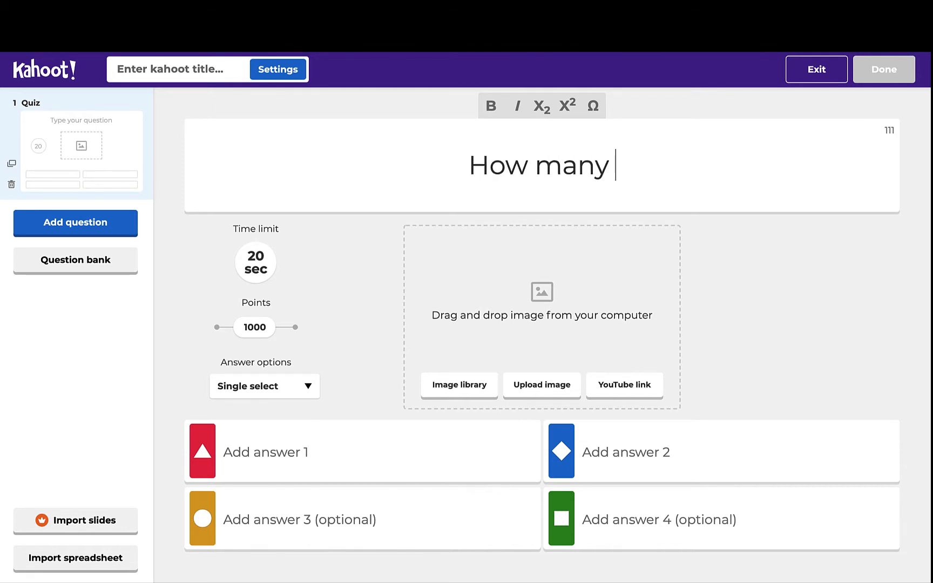
{"action": "type", "text": "legs does"}
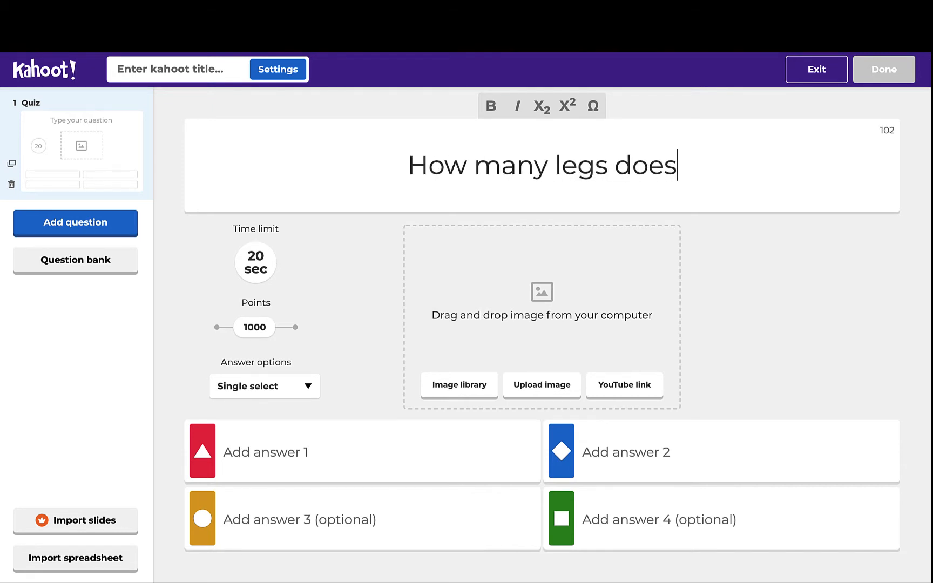
{"action": "type", "text": " a dog "}
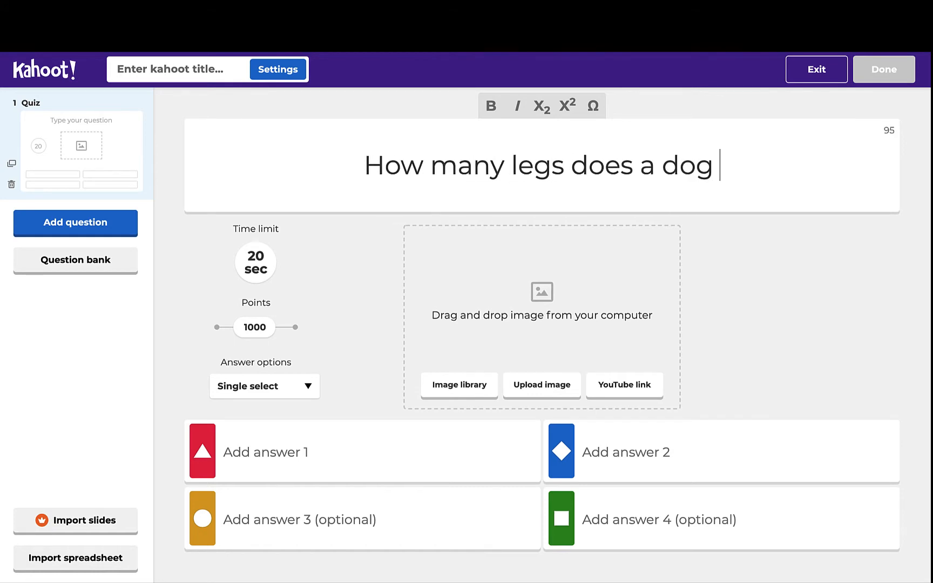
{"action": "type", "text": "have?"}
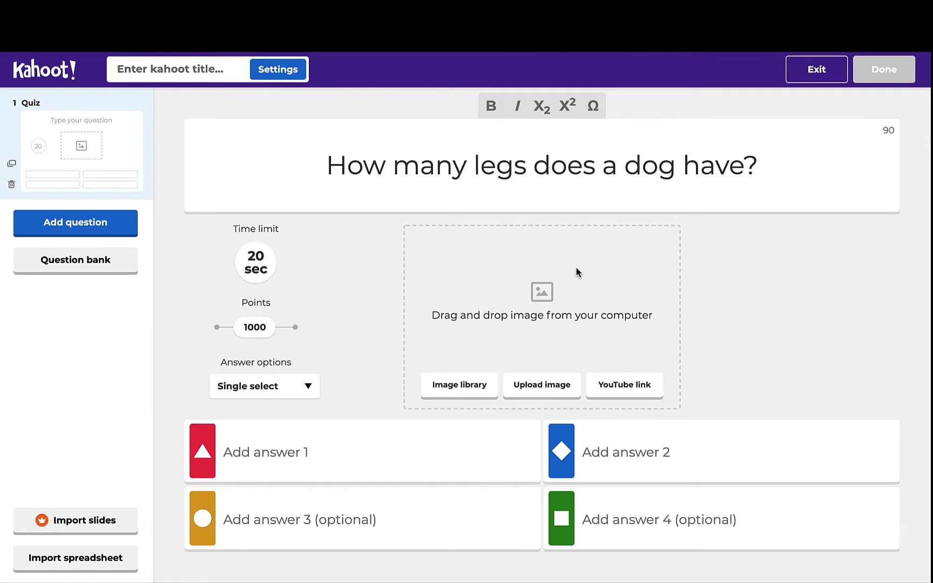
{"action": "left_click", "coordinate": [456, 388]}
{"action": "left_click", "coordinate": [456, 389]}
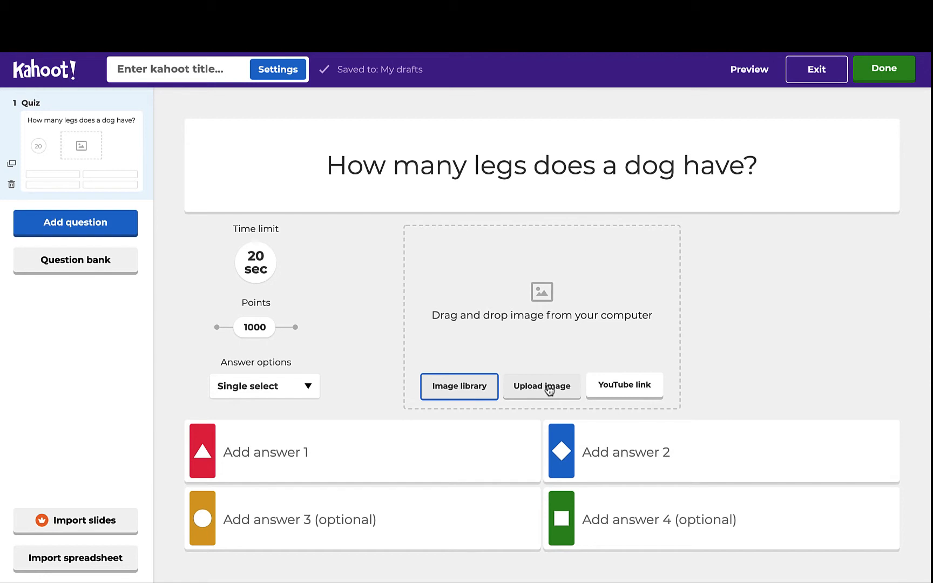
{"action": "left_click", "coordinate": [621, 385]}
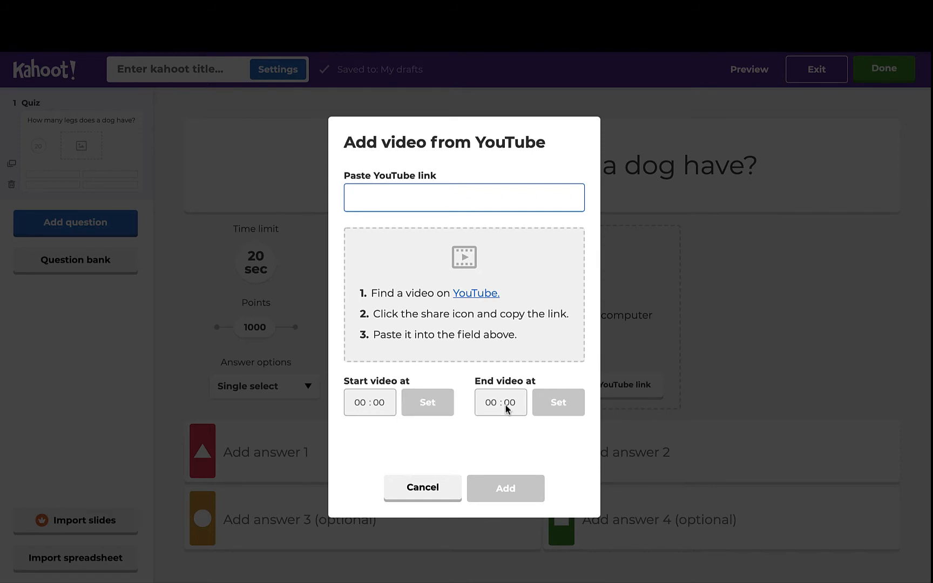
{"action": "left_click", "coordinate": [422, 487]}
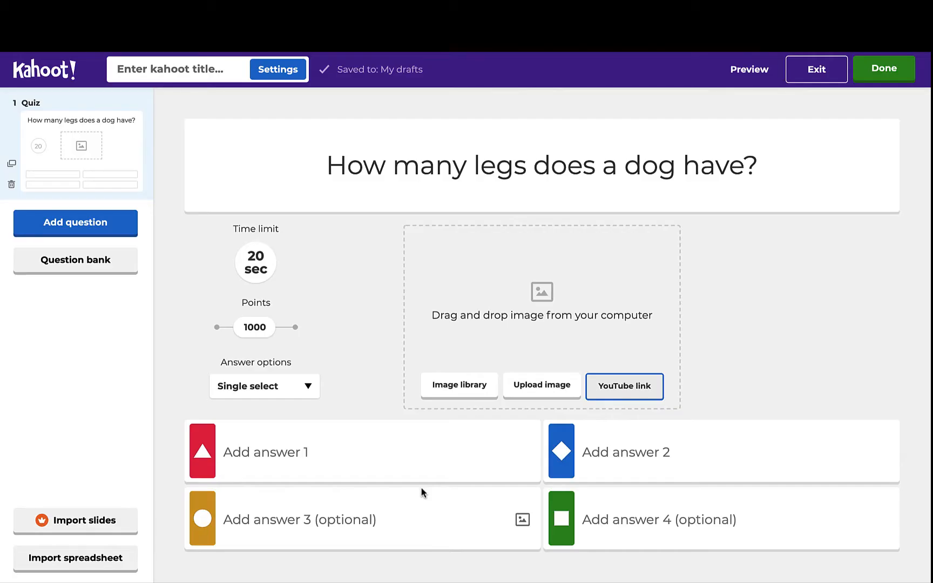
{"action": "left_click", "coordinate": [257, 263]}
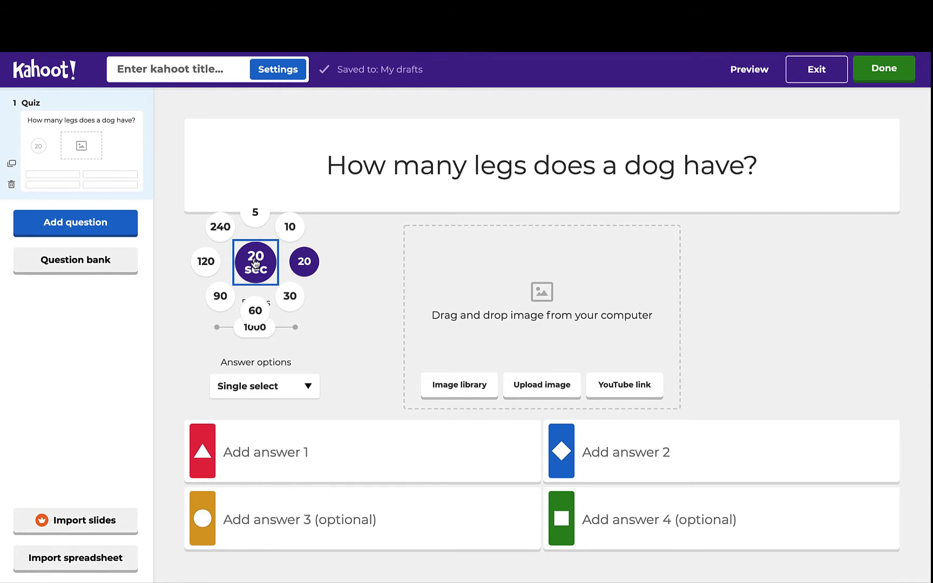
{"action": "left_click", "coordinate": [344, 306]}
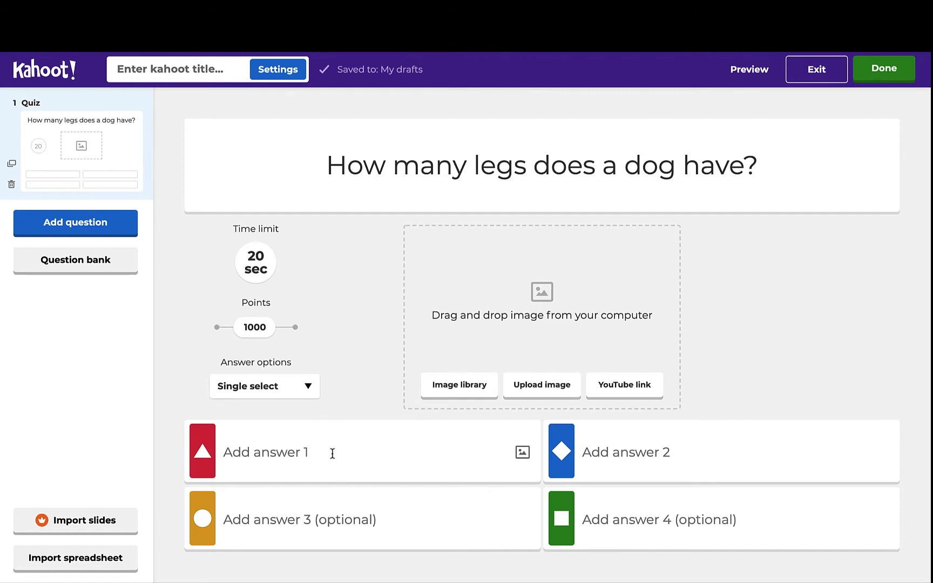
Fill in the four answers as 3, 4, 5 and 6, and mark 4 as the correct answer.
{"action": "left_click", "coordinate": [380, 456]}
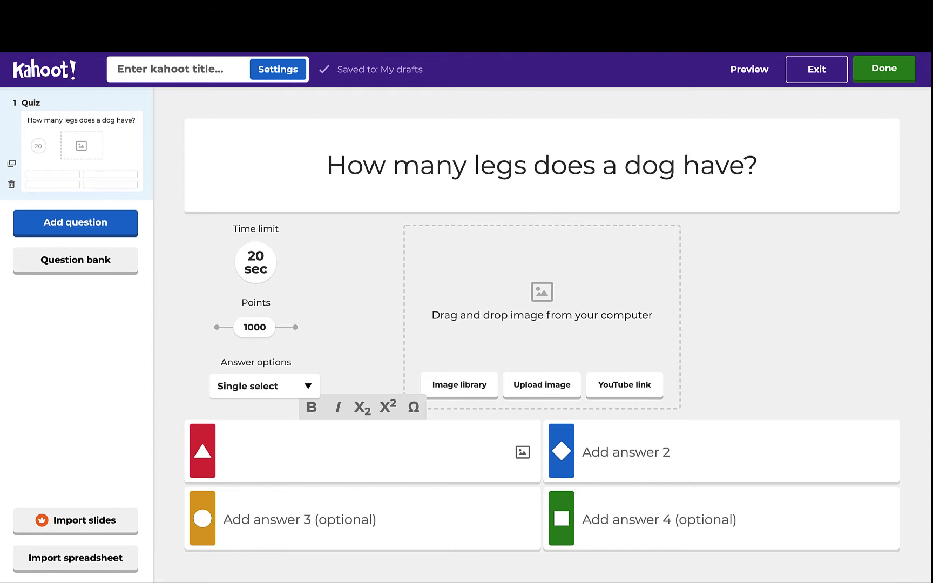
{"action": "type", "text": "3"}
{"action": "left_click", "coordinate": [644, 455]}
{"action": "type", "text": "4"}
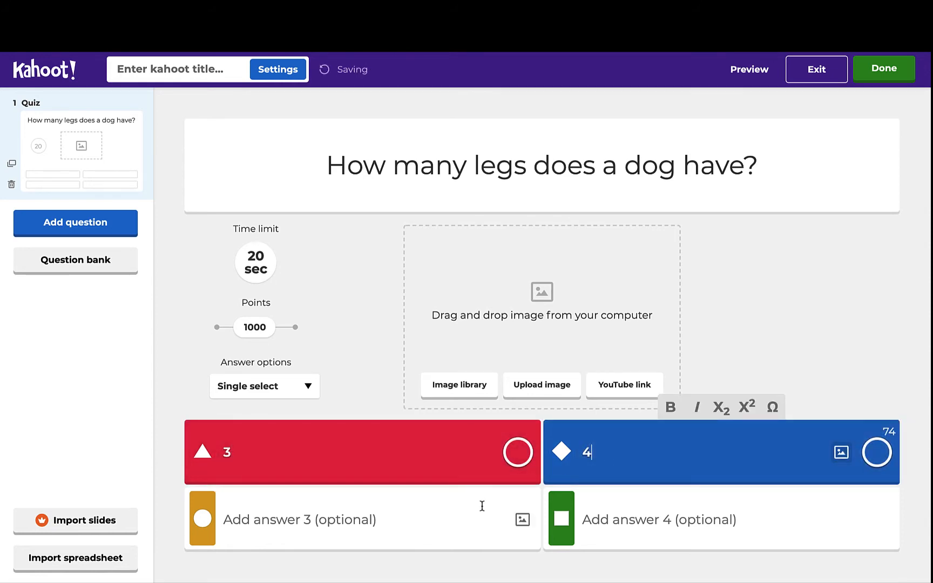
{"action": "left_click", "coordinate": [448, 512]}
{"action": "type", "text": "5"}
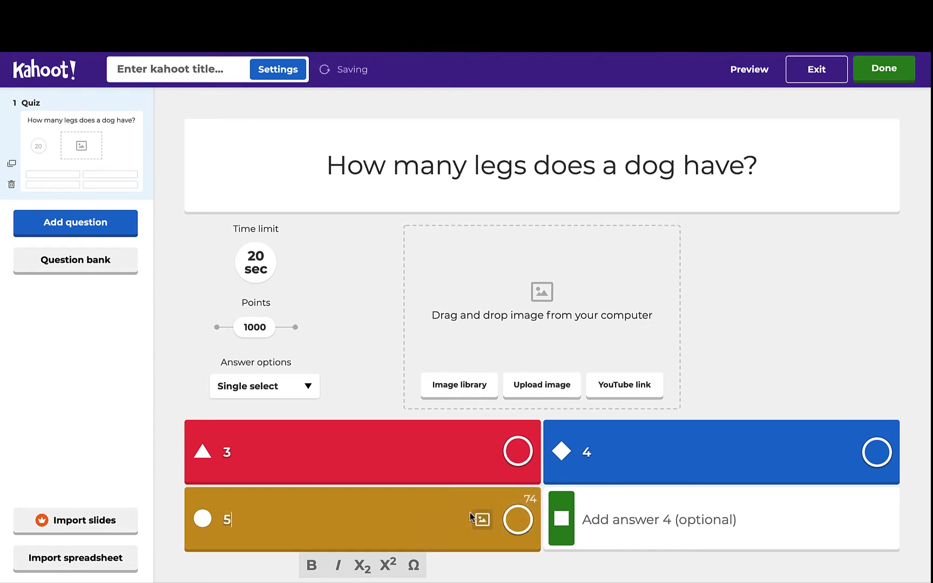
{"action": "left_click", "coordinate": [649, 518]}
{"action": "type", "text": "6"}
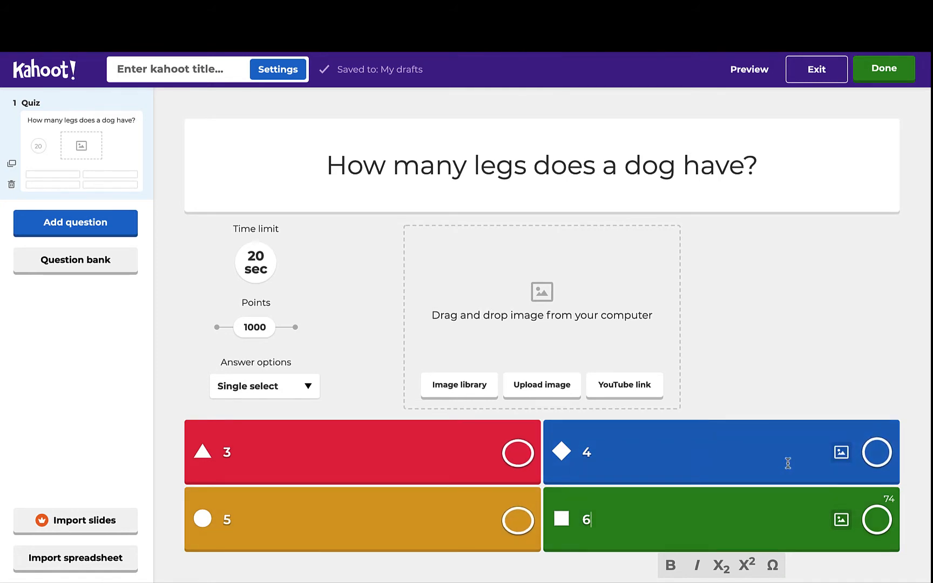
{"action": "left_click", "coordinate": [877, 453]}
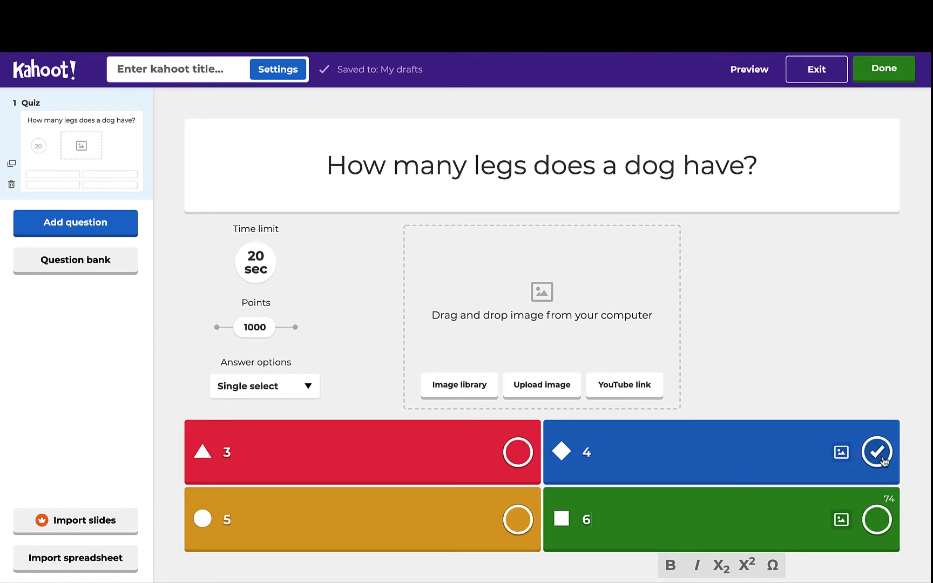
{"action": "left_click", "coordinate": [879, 454]}
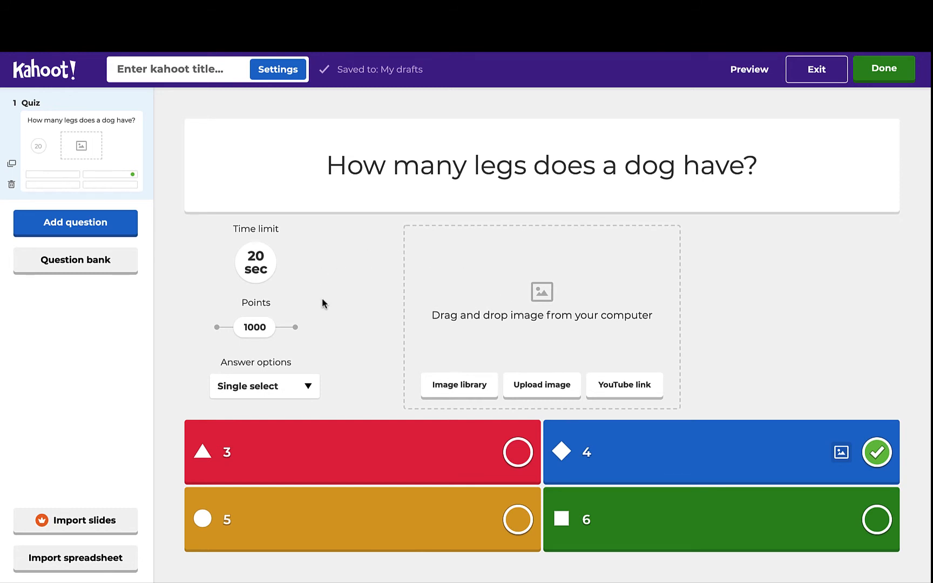
{"action": "left_click", "coordinate": [92, 225]}
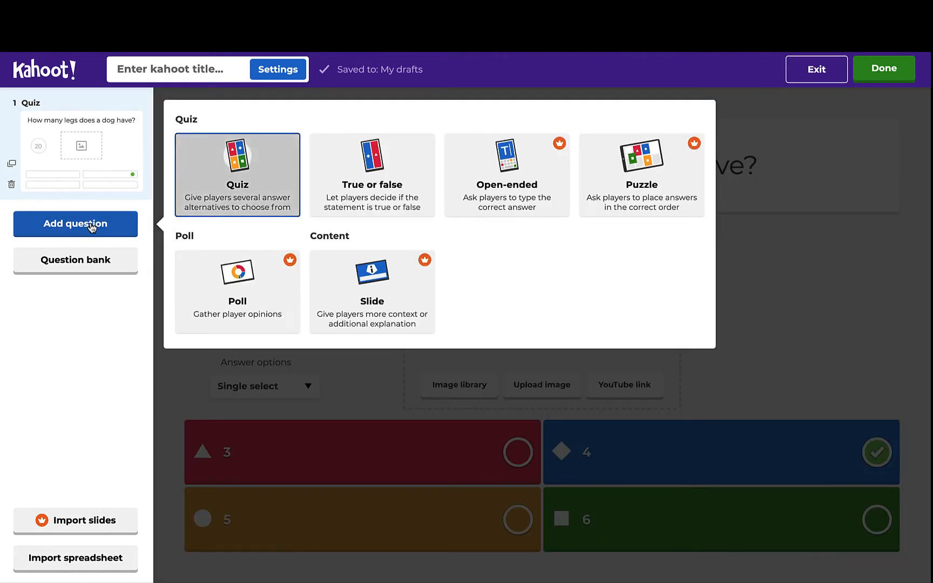
{"action": "left_click", "coordinate": [85, 261]}
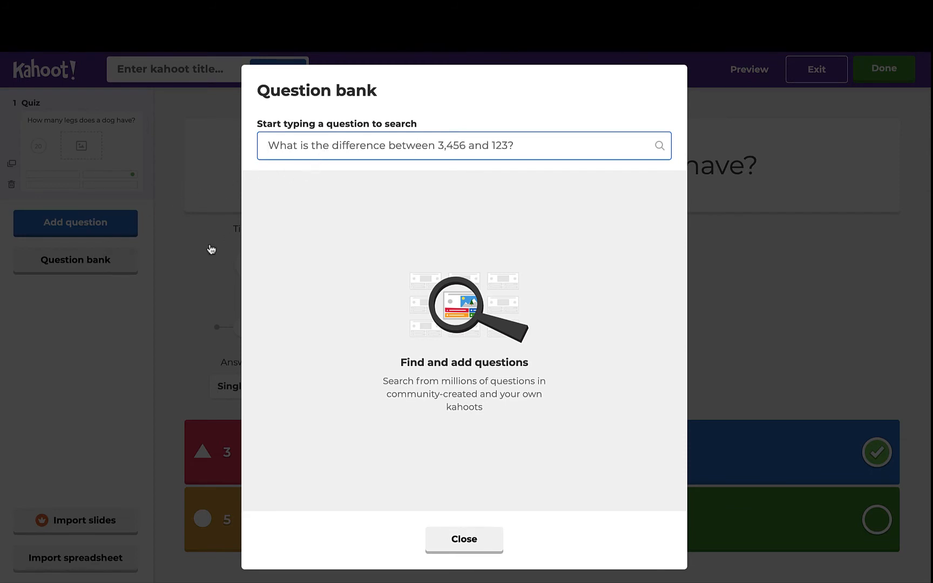
{"action": "left_click", "coordinate": [190, 250]}
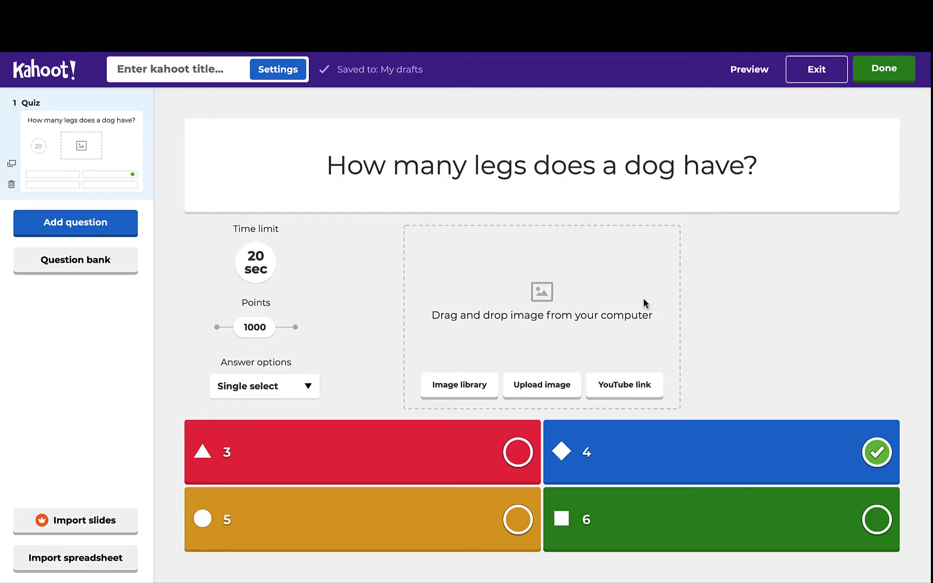
Title the kahoot "Quiz" in its summary, keeping the Kahoot! pick lobby music, and save the finished kahoot.
{"action": "left_click", "coordinate": [166, 73]}
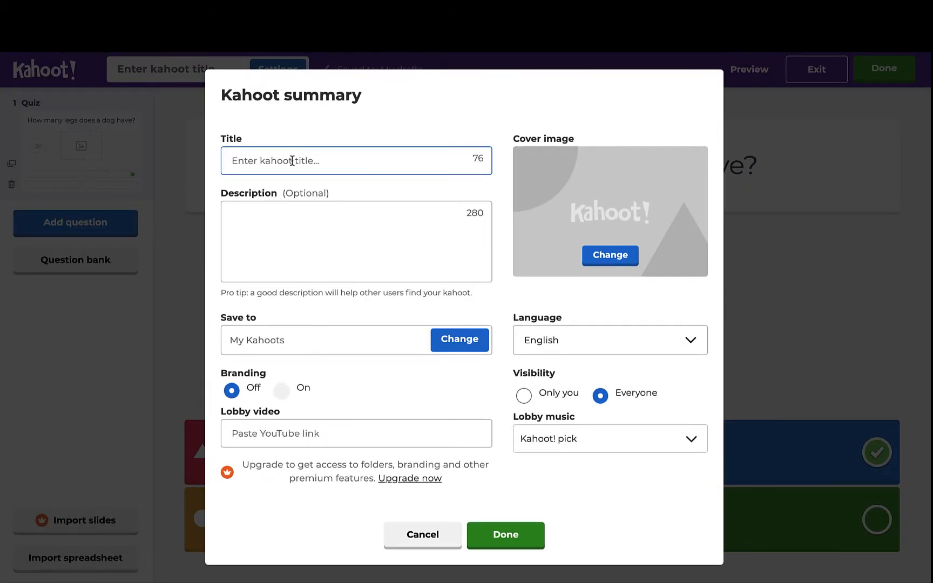
{"action": "type", "text": "Quiz"}
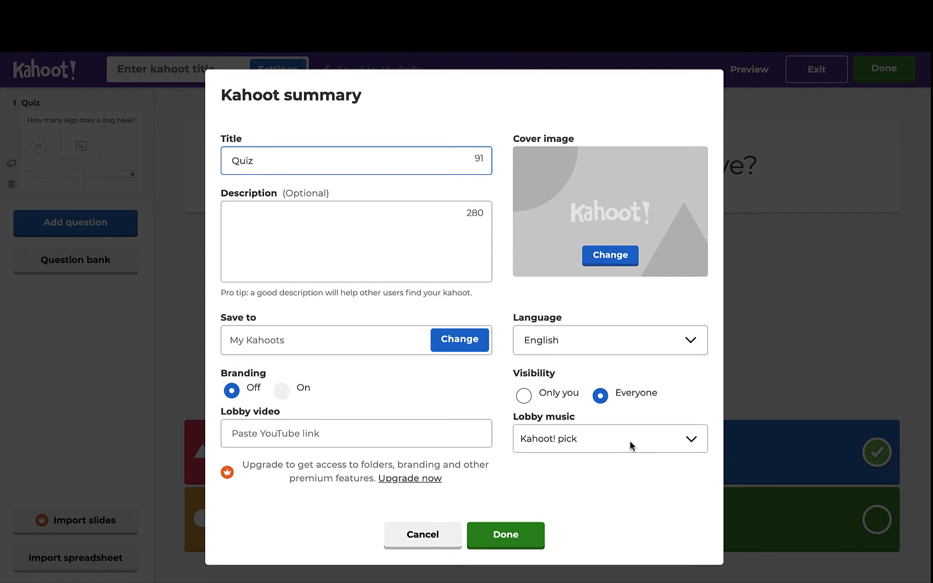
{"action": "left_click", "coordinate": [691, 438]}
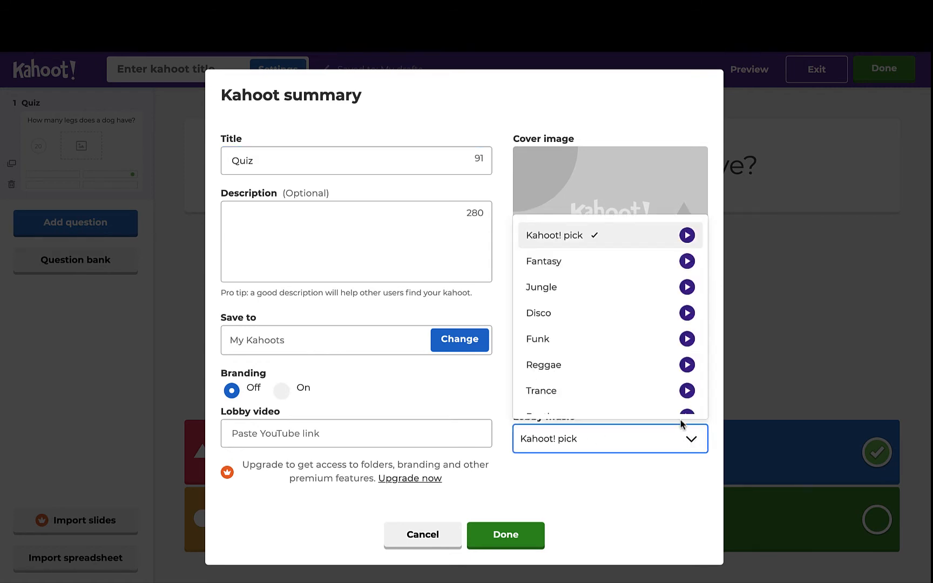
{"action": "scroll", "coordinate": [634, 364], "scroll_direction": "down", "scroll_amount": 1}
{"action": "scroll", "coordinate": [634, 363], "scroll_direction": "down", "scroll_amount": 3}
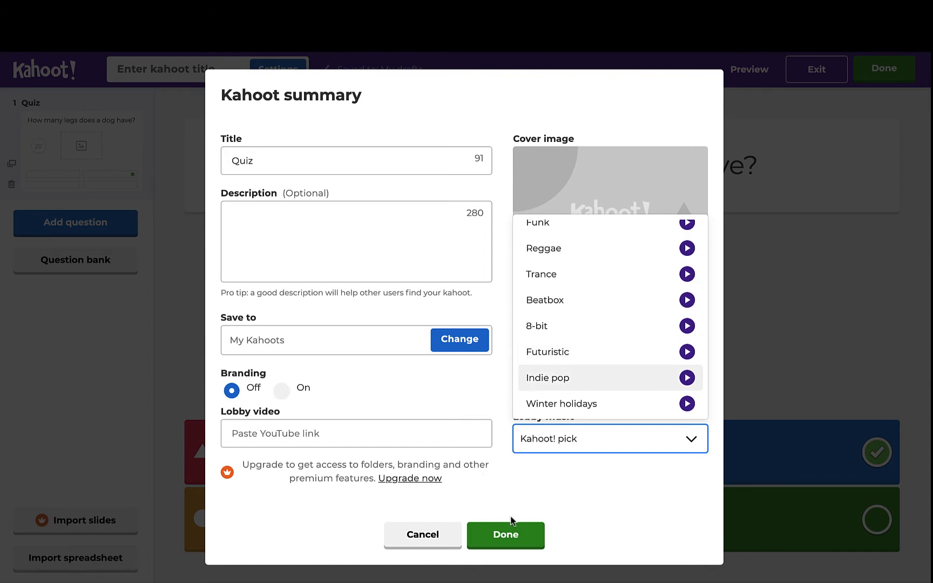
{"action": "left_click", "coordinate": [498, 537]}
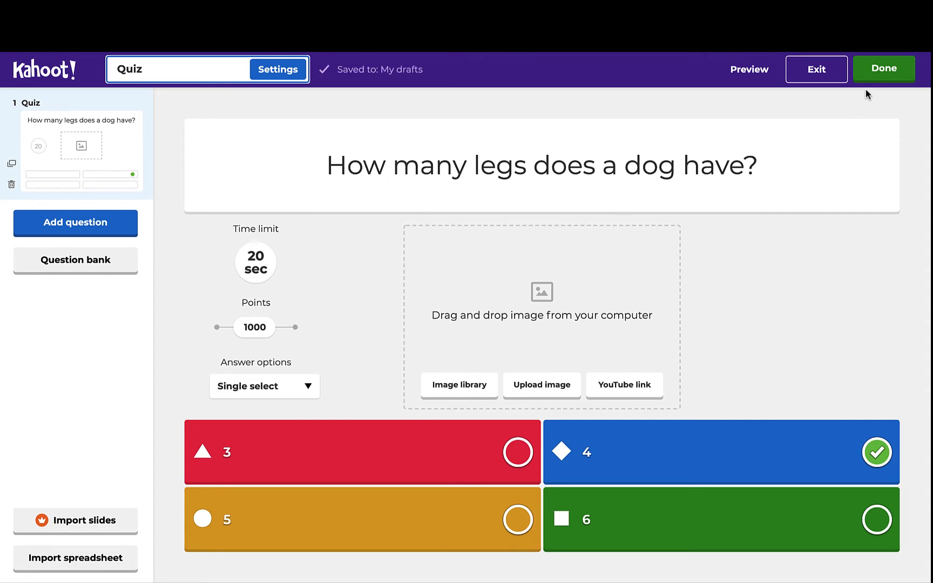
{"action": "left_click", "coordinate": [894, 74]}
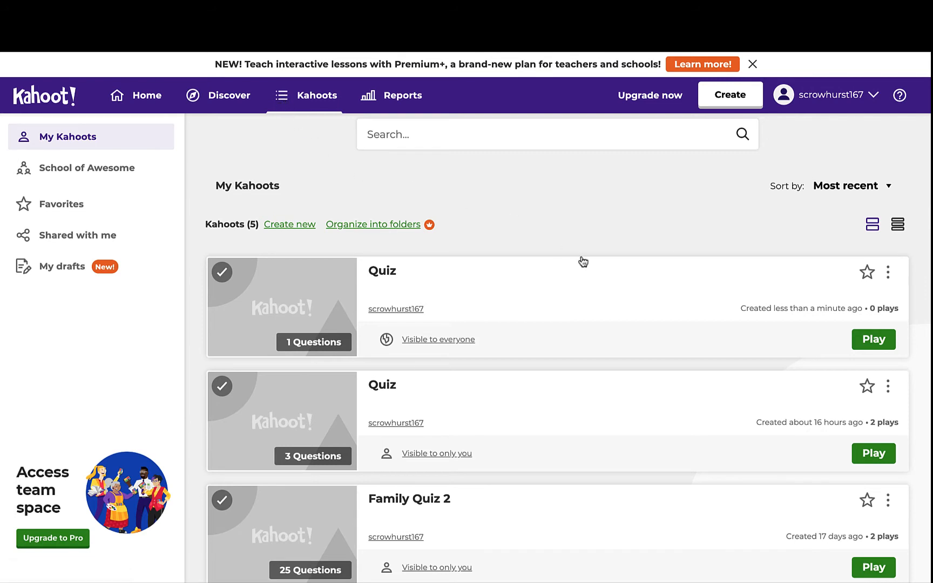
Launch the newly created one-question Quiz as a live Teach game in Classic player vs player mode.
{"action": "left_click", "coordinate": [870, 340]}
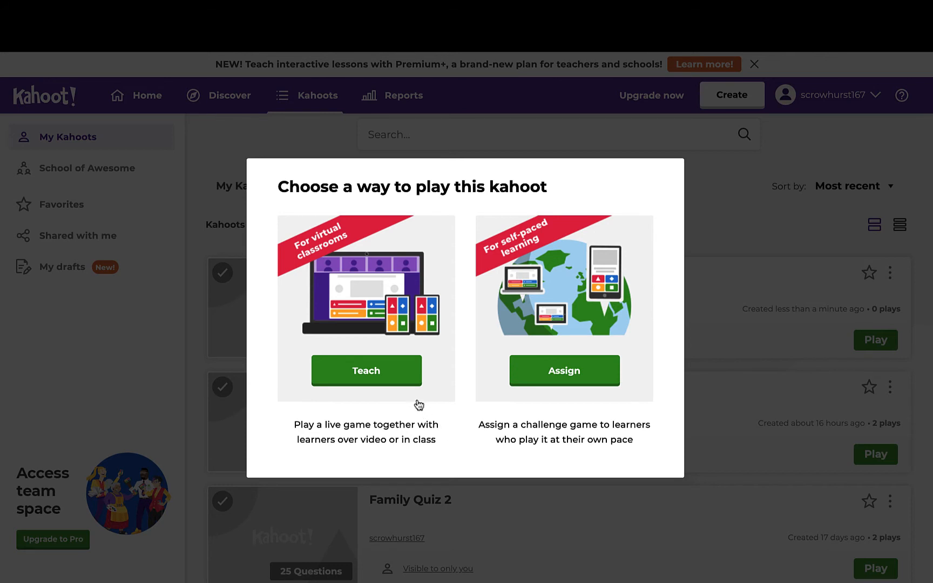
{"action": "left_click", "coordinate": [376, 371]}
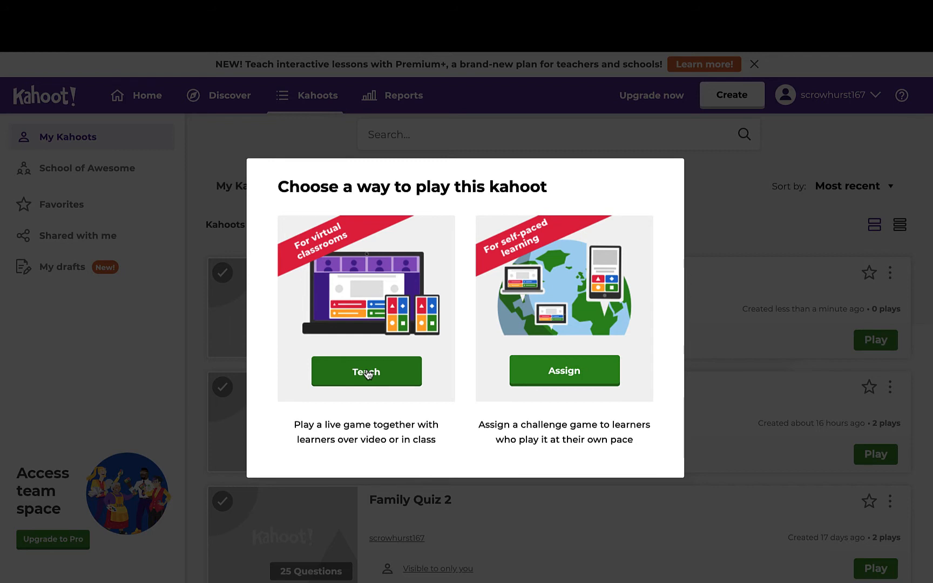
{"action": "left_click", "coordinate": [367, 373]}
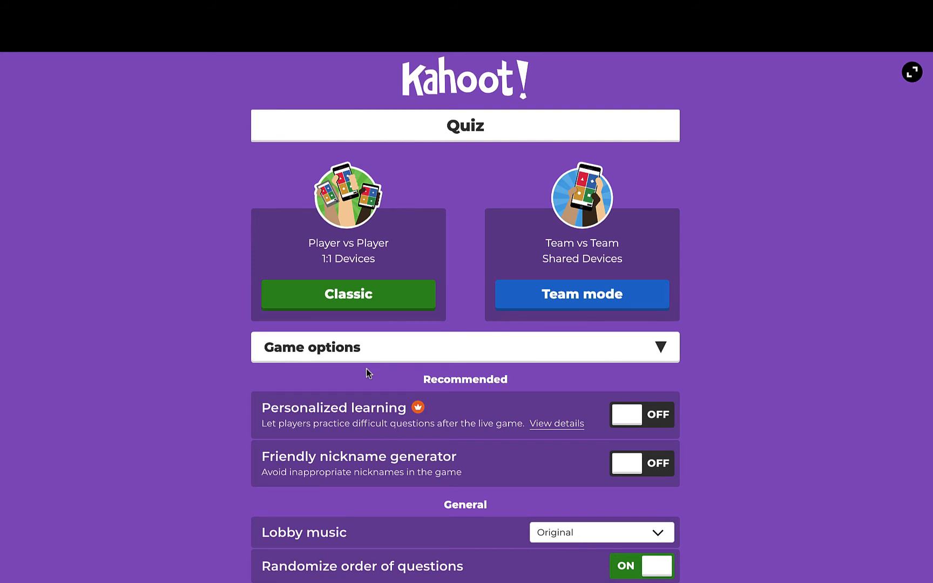
{"action": "scroll", "coordinate": [238, 379], "scroll_direction": "down", "scroll_amount": 5}
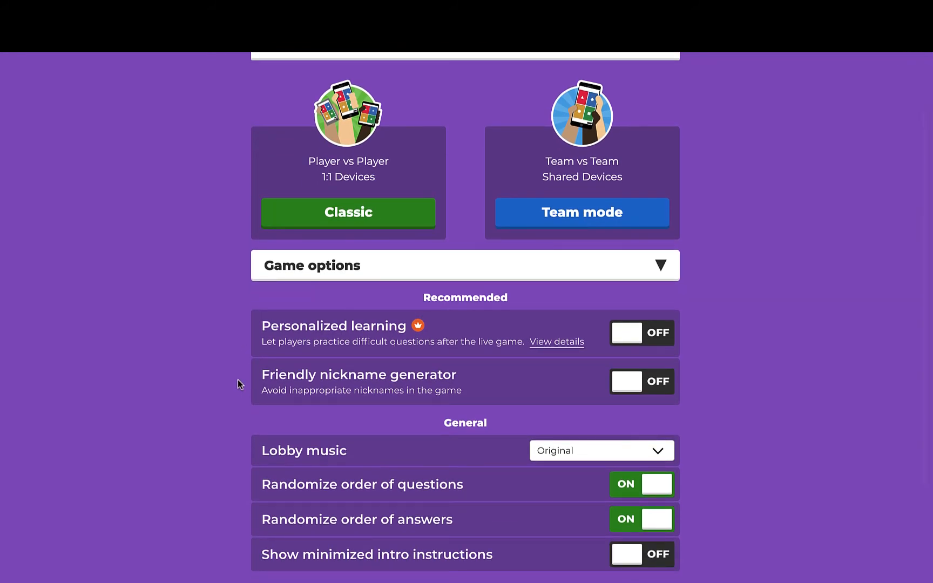
{"action": "scroll", "coordinate": [238, 379], "scroll_direction": "down", "scroll_amount": 2}
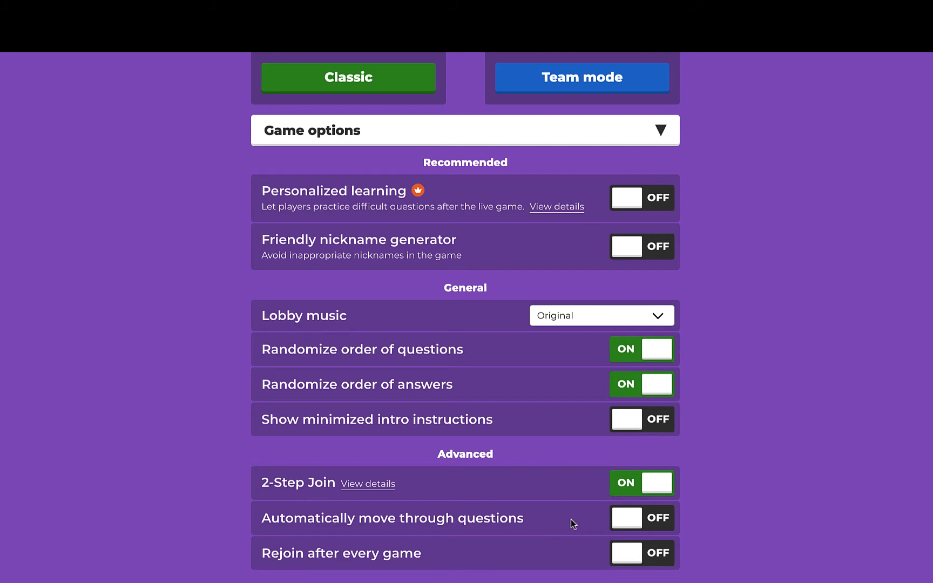
{"action": "scroll", "coordinate": [551, 518], "scroll_direction": "up", "scroll_amount": 5}
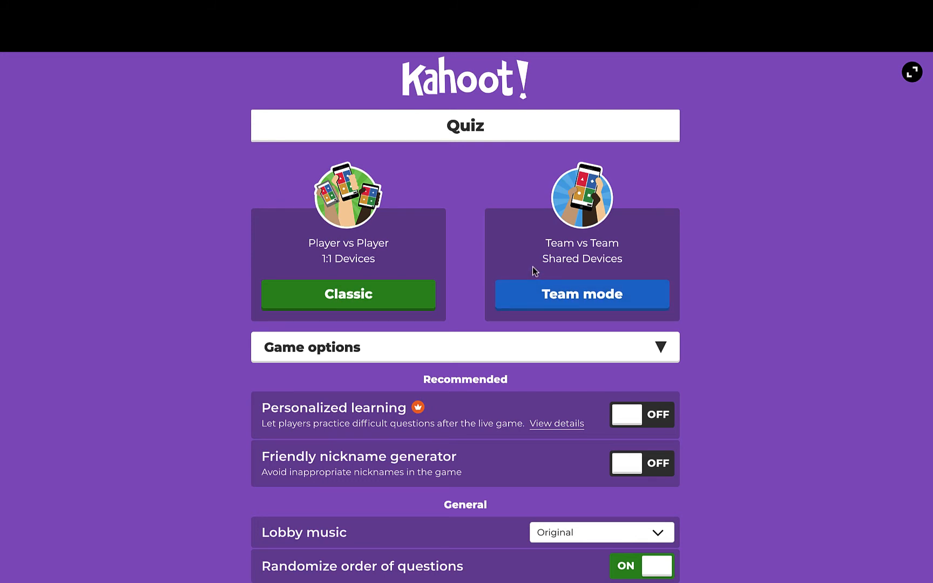
{"action": "left_click", "coordinate": [377, 294]}
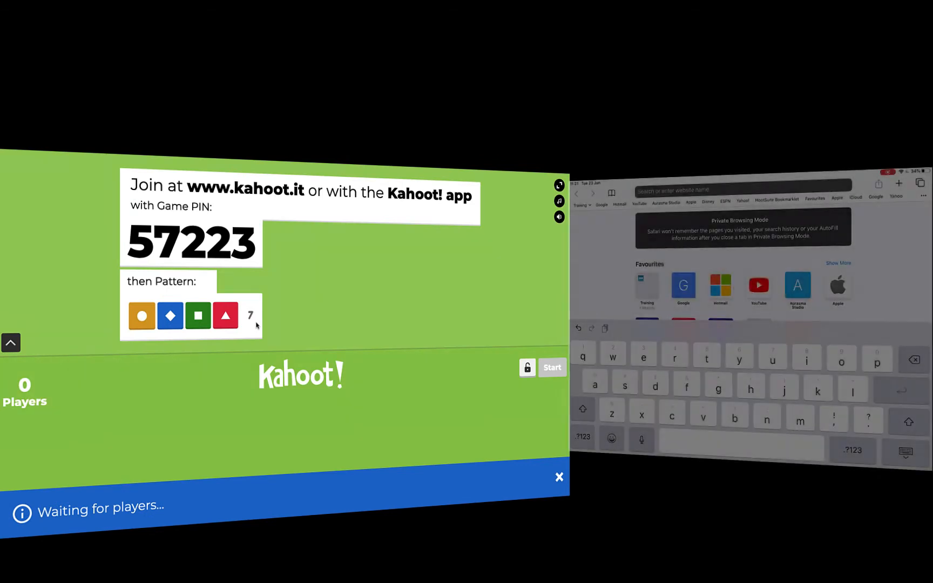
On the player's tablet, open kahoot.it and enter the live game's PIN to reach the nickname entry.
{"action": "type", "text": "hoot.it"}
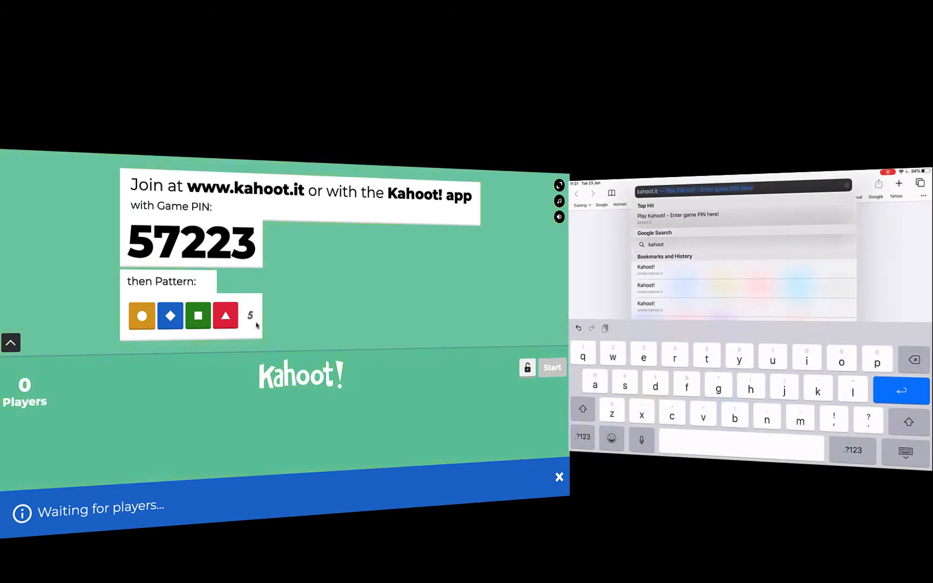
{"action": "key", "text": "Return"}
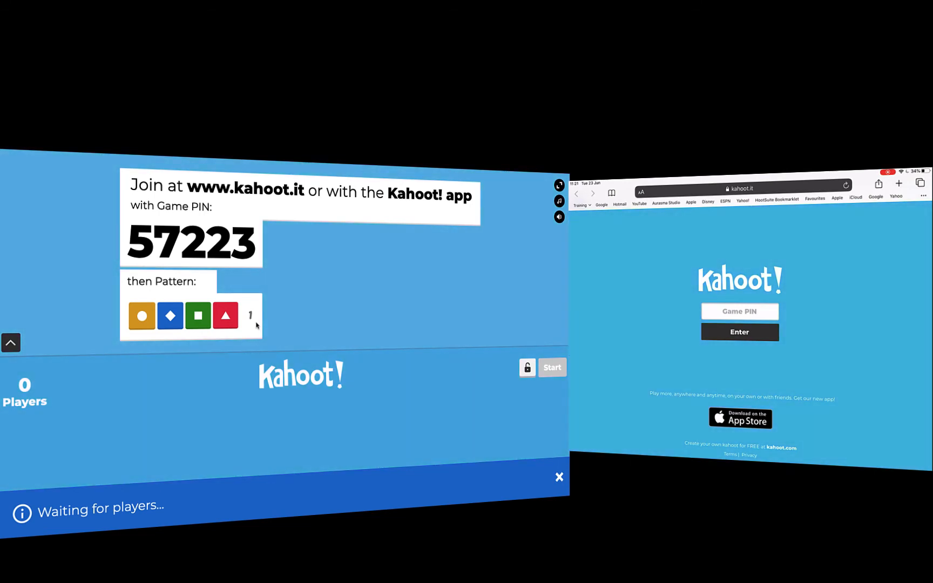
{"action": "left_click", "coordinate": [739, 312]}
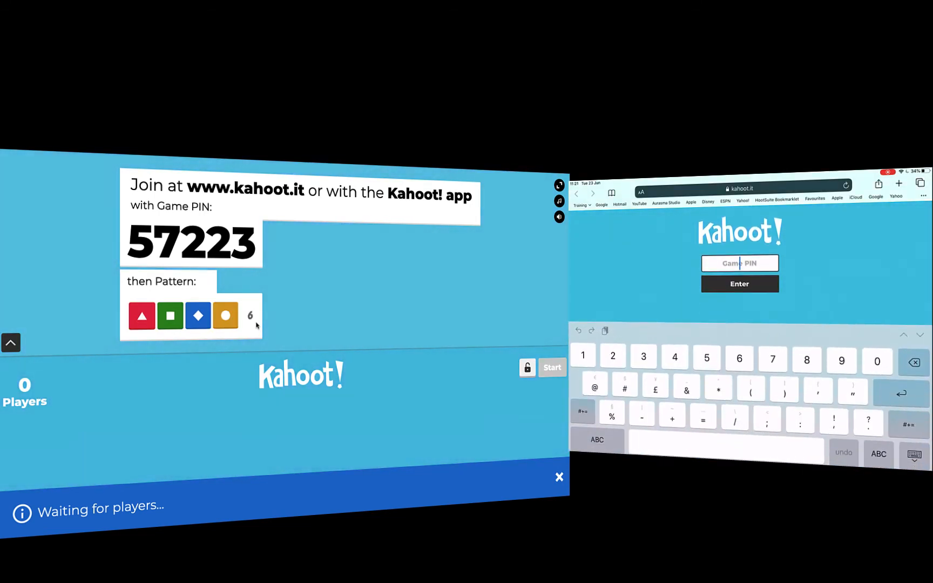
{"action": "type", "text": "5"}
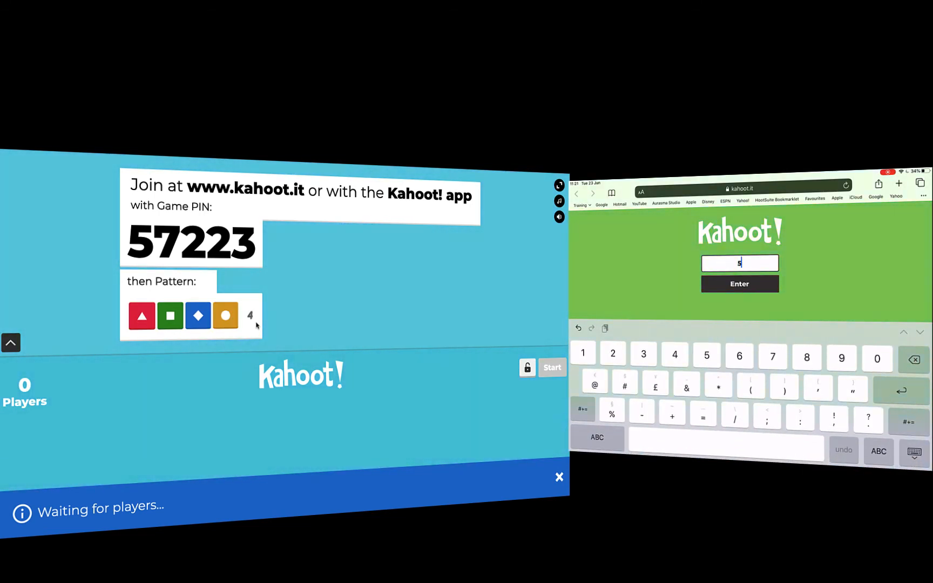
{"action": "type", "text": "7223"}
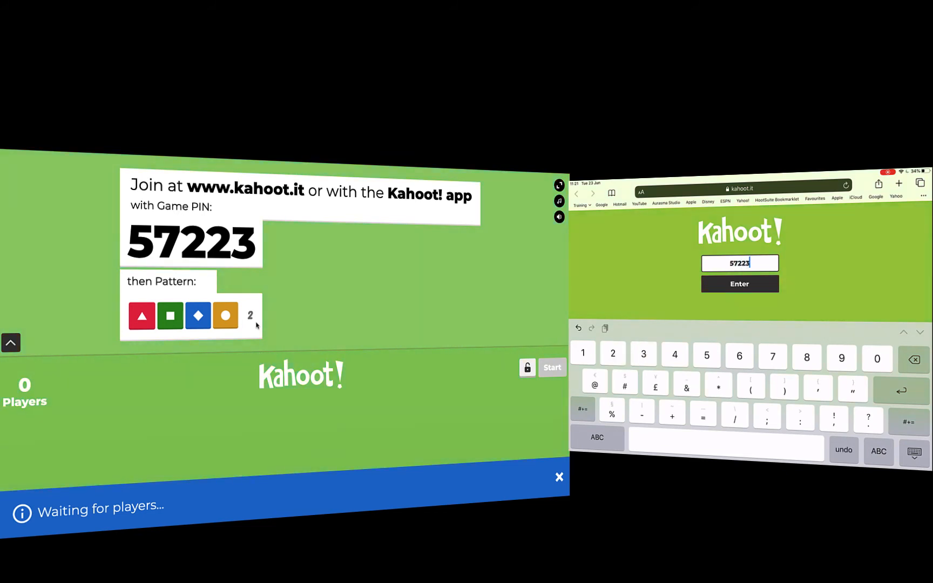
{"action": "left_click", "coordinate": [739, 284]}
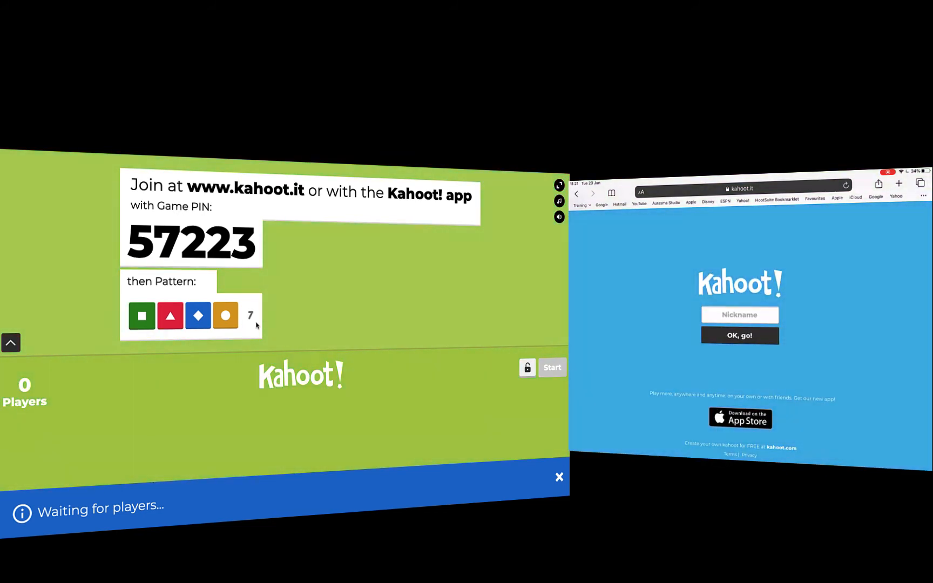
Enter the player's nickname on the tablet and join the live game.
{"action": "left_click", "coordinate": [739, 311]}
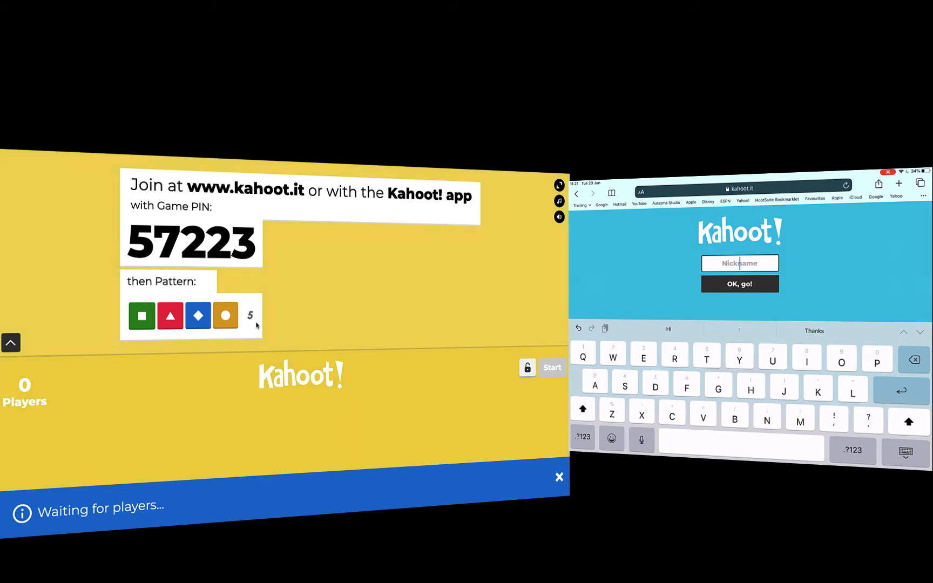
{"action": "type", "text": "Mr C"}
{"action": "left_click", "coordinate": [739, 283]}
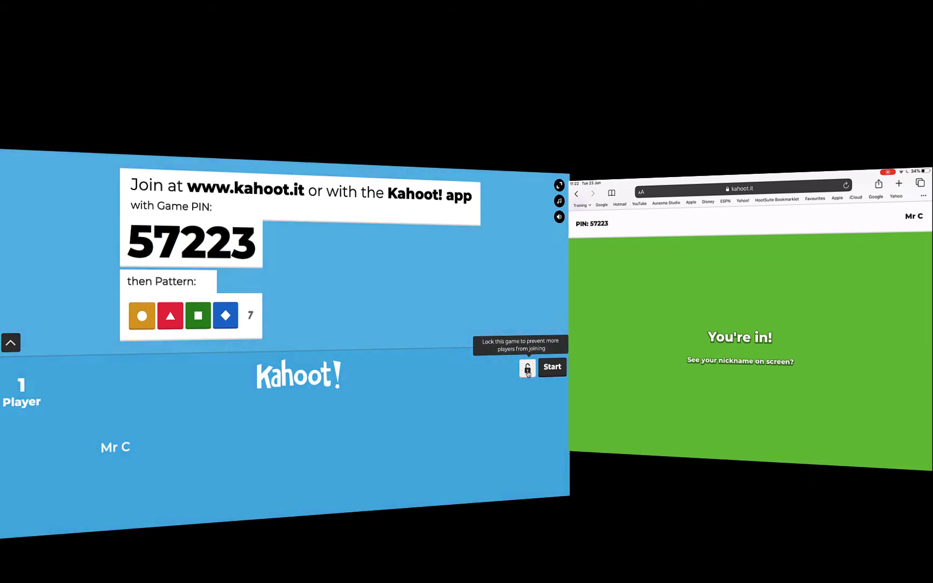
Lock the game against further players joining and start the live quiz.
{"action": "left_click", "coordinate": [528, 371]}
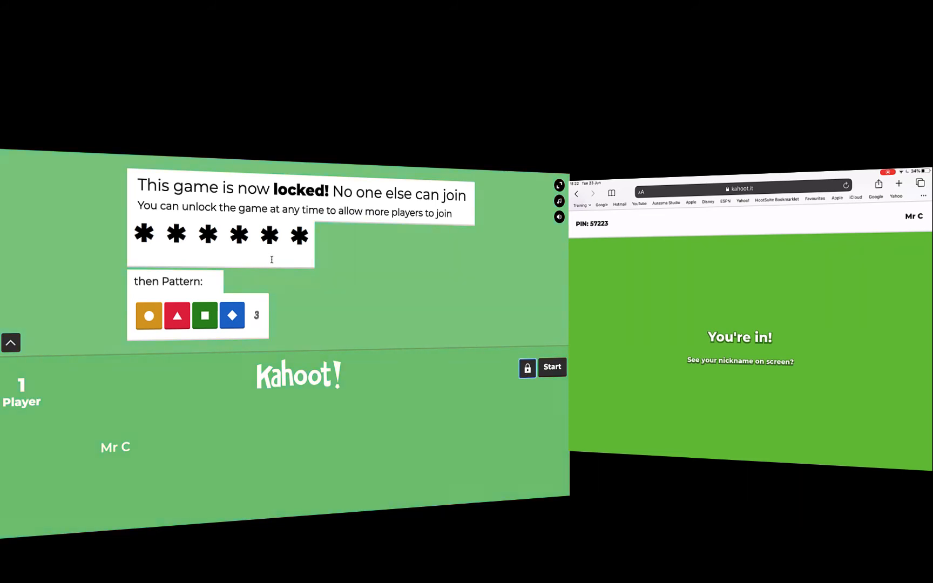
{"action": "left_click", "coordinate": [548, 368]}
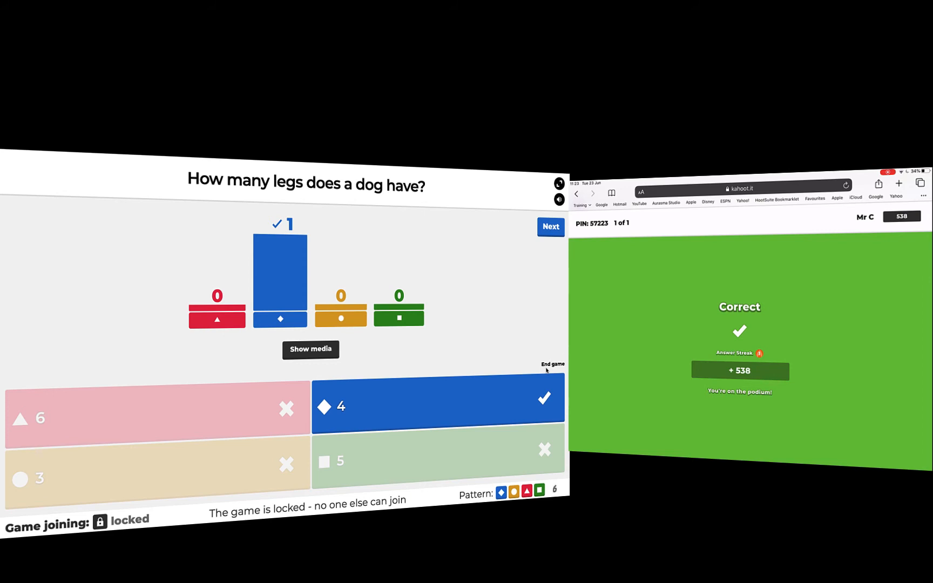
Advance the hosted game from the question's answer results to the podium and continue past it.
{"action": "left_click", "coordinate": [550, 228]}
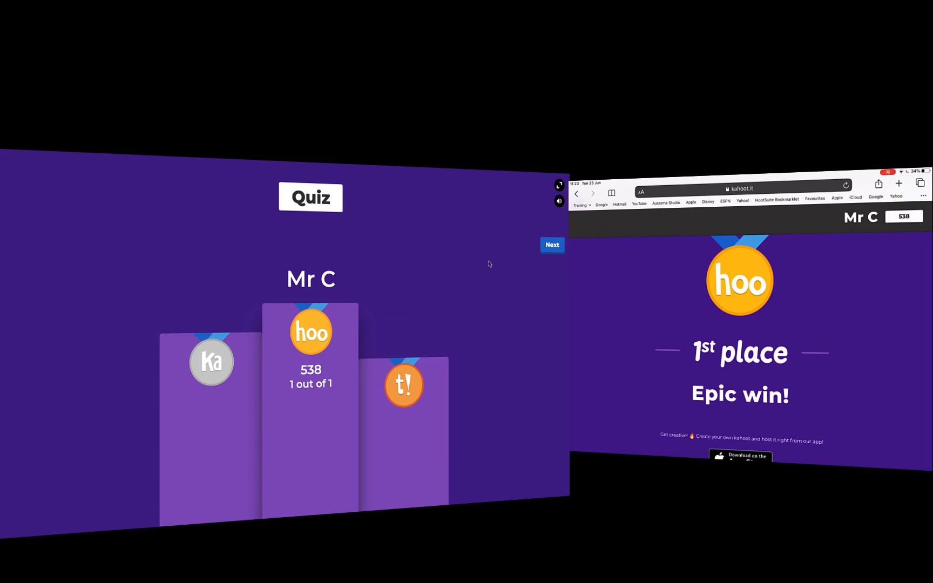
{"action": "left_click", "coordinate": [551, 247]}
{"action": "left_click", "coordinate": [551, 246]}
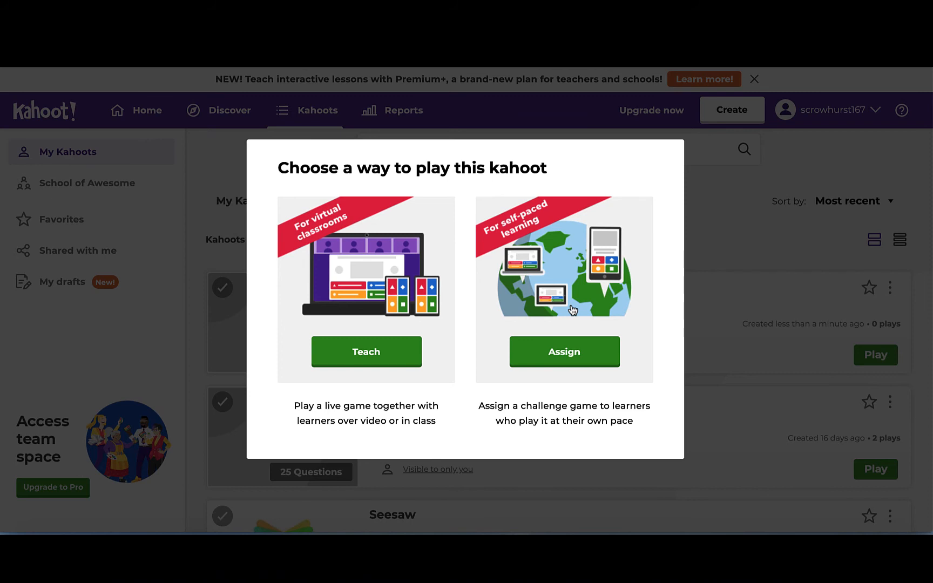
Assign the Quiz as a self-paced challenge due Thu 25 Jun at 12:00 PM, with the question timer on.
{"action": "left_click", "coordinate": [573, 358]}
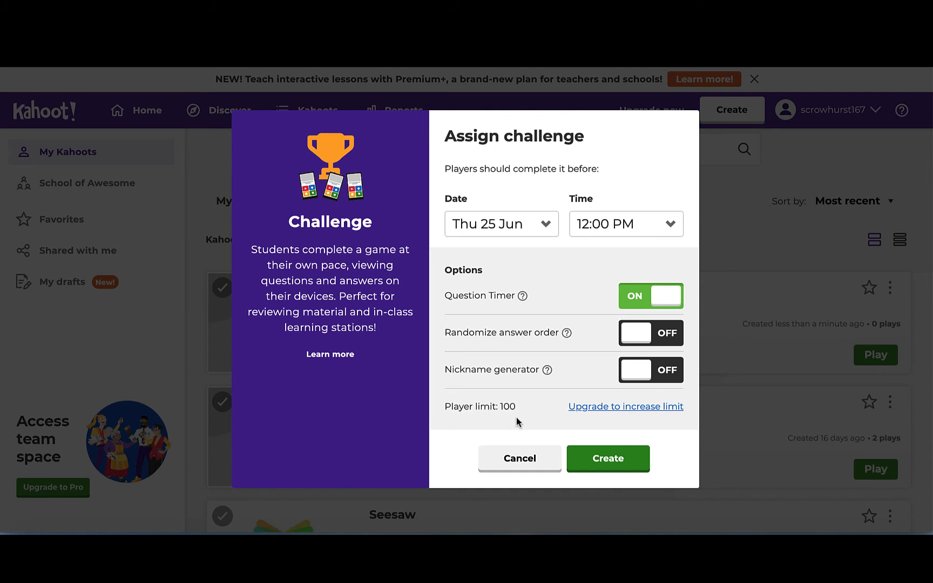
{"action": "left_click", "coordinate": [609, 462]}
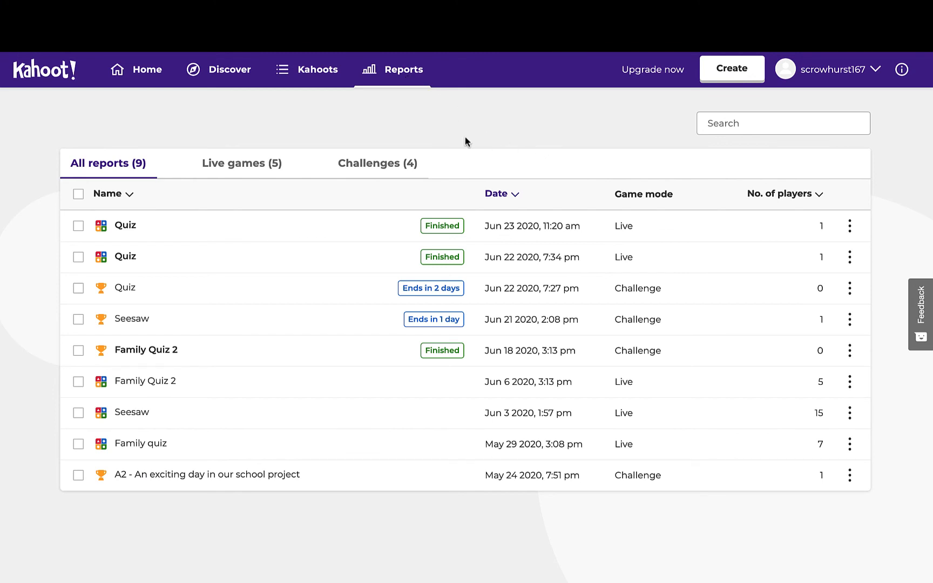
Download the report of the live Seesaw game from Jun 3 2020 to the computer and open the spreadsheet in Excel.
{"action": "mouse_move", "coordinate": [322, 423]}
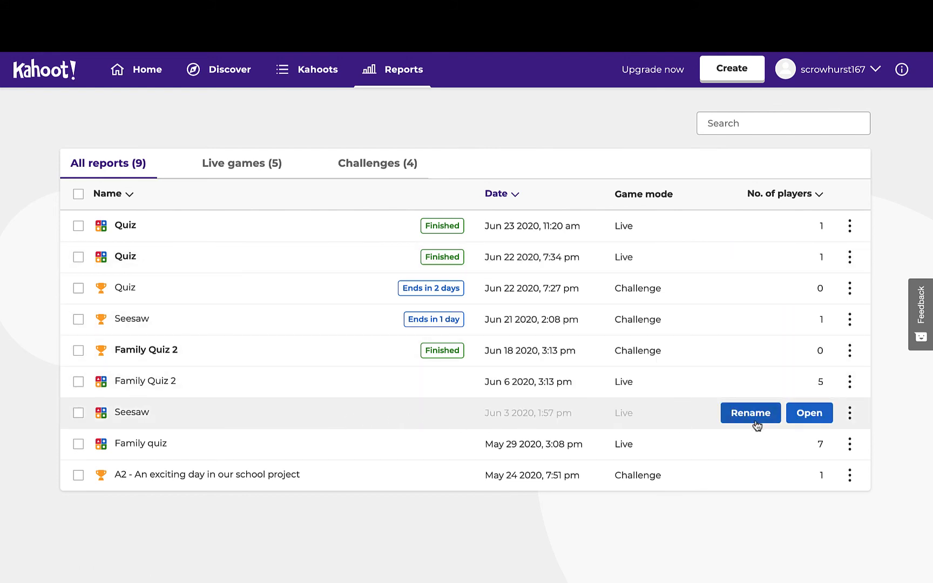
{"action": "left_click", "coordinate": [850, 413]}
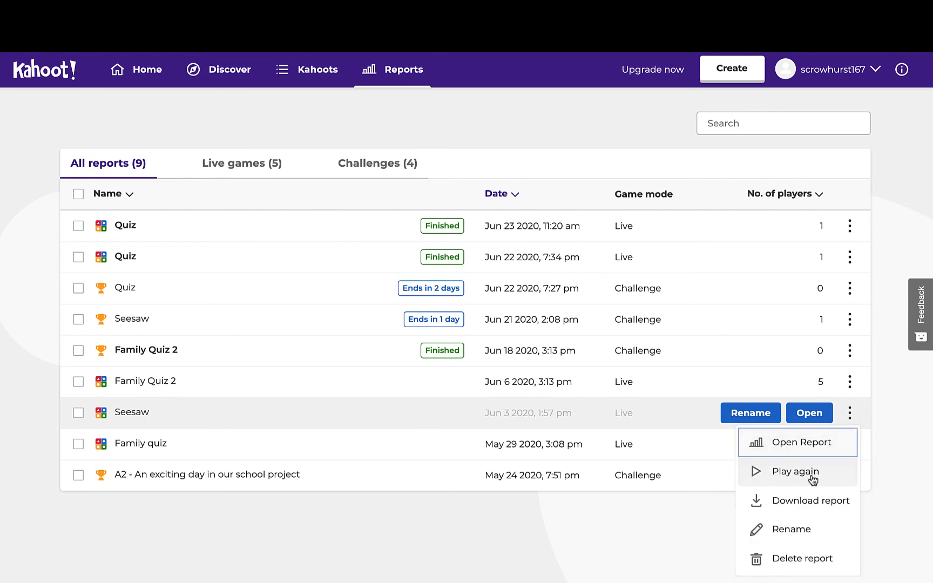
{"action": "left_click", "coordinate": [811, 500]}
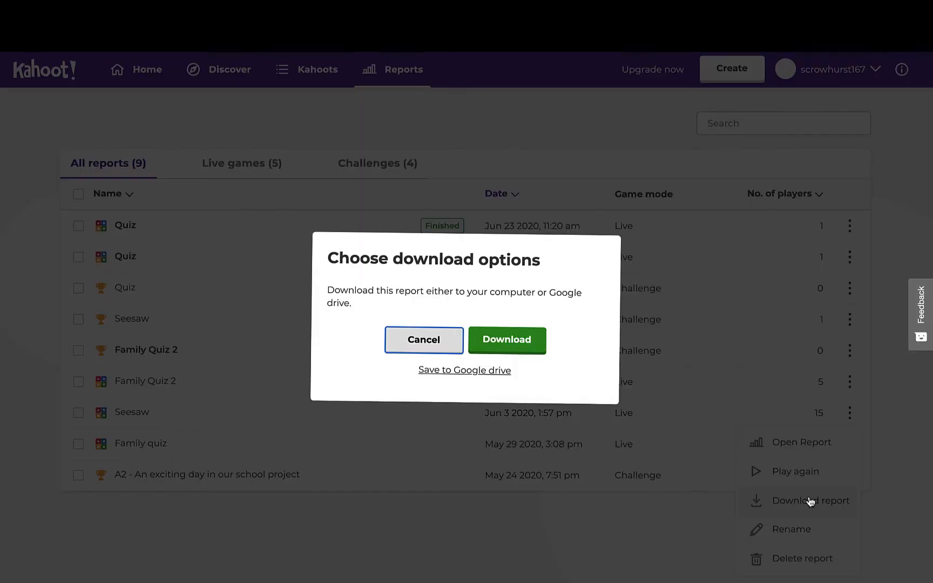
{"action": "left_click", "coordinate": [510, 345]}
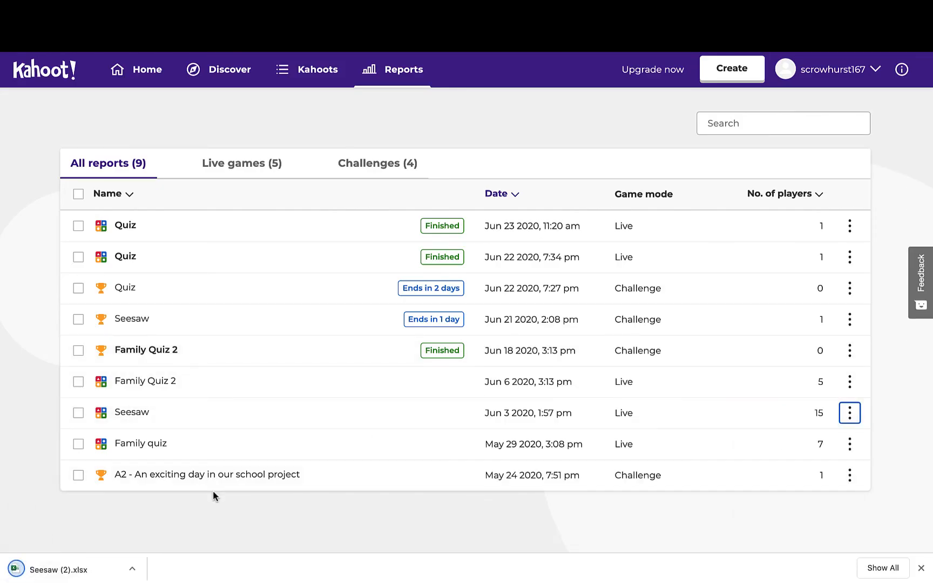
{"action": "left_click", "coordinate": [59, 570]}
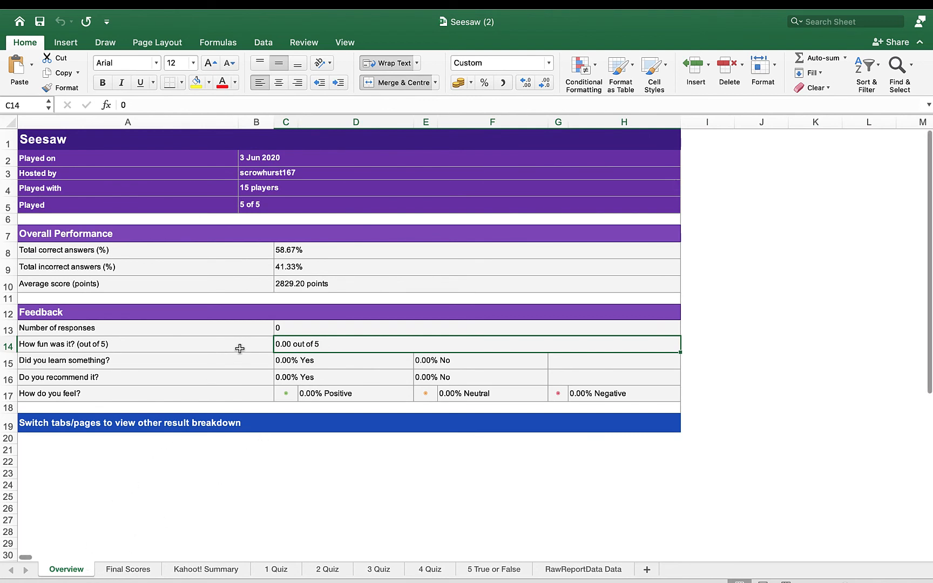
Examine the Seesaw report's Final Scores, Kahoot! Summary, 1 to 4 Quiz and RawReportData Data sheets.
{"action": "left_click", "coordinate": [135, 570]}
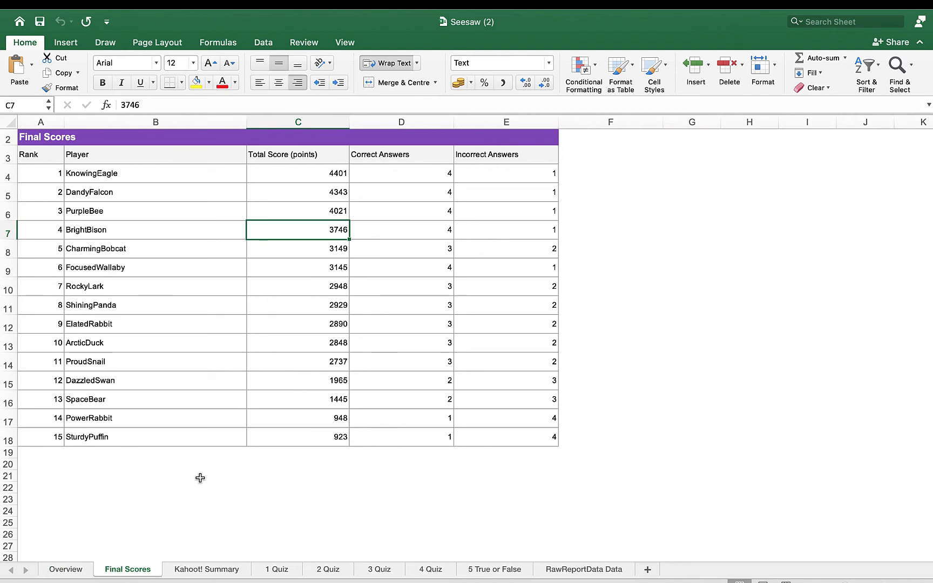
{"action": "left_click", "coordinate": [204, 568]}
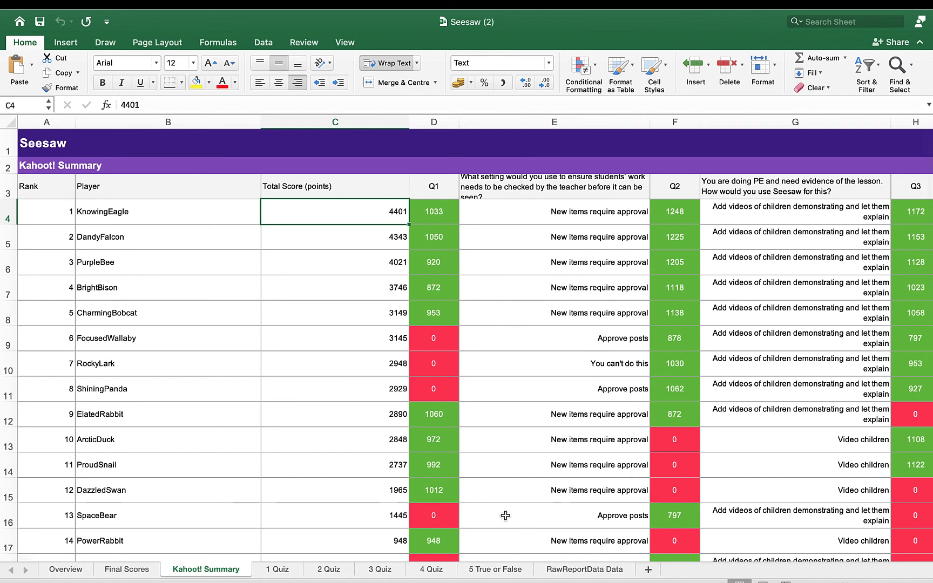
{"action": "left_click", "coordinate": [279, 569]}
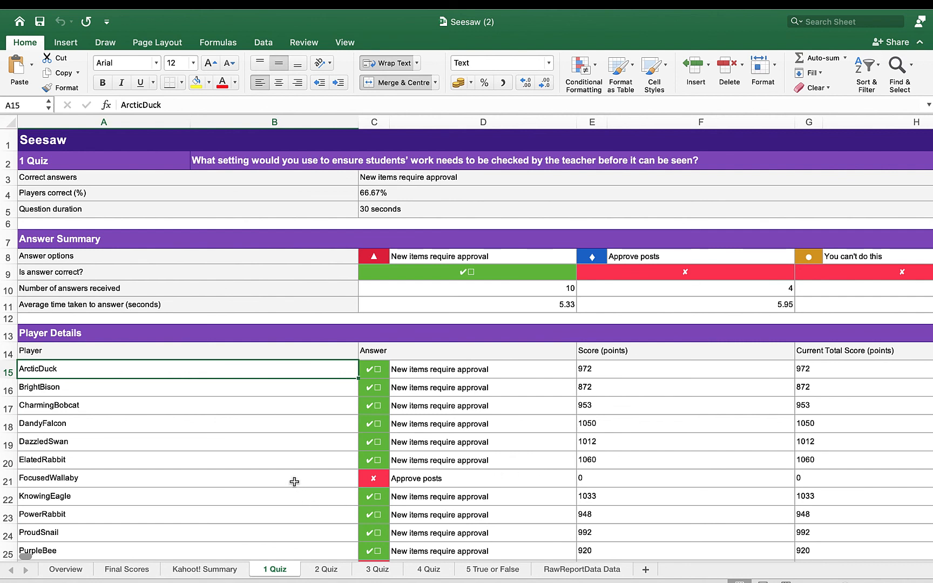
{"action": "left_click", "coordinate": [324, 570]}
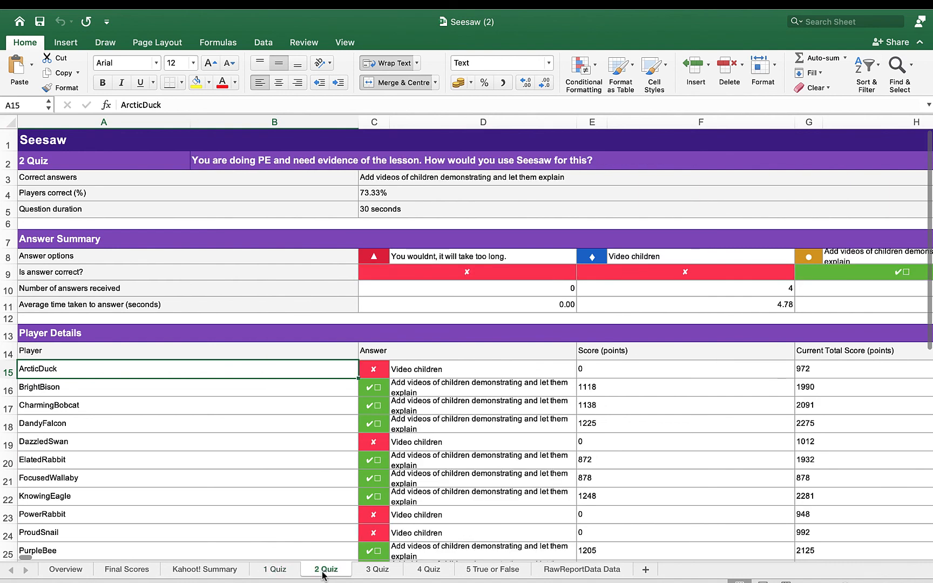
{"action": "left_click", "coordinate": [369, 571]}
{"action": "left_click", "coordinate": [428, 575]}
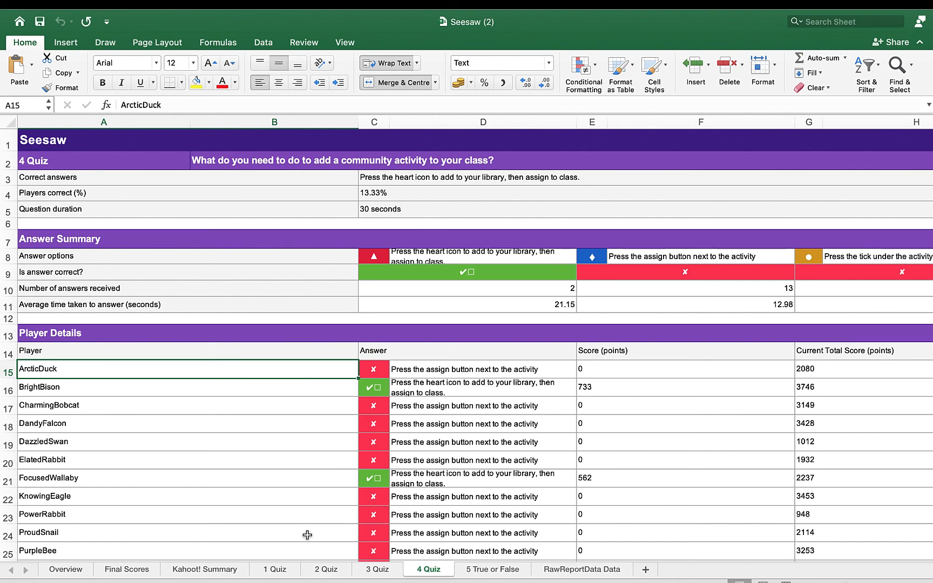
{"action": "left_click", "coordinate": [565, 570]}
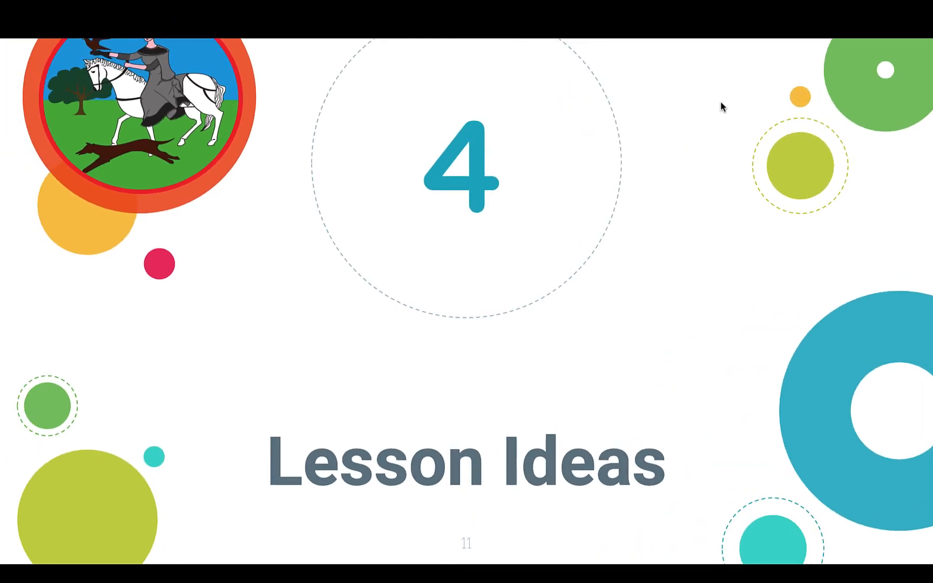
{"action": "key", "text": "Right"}
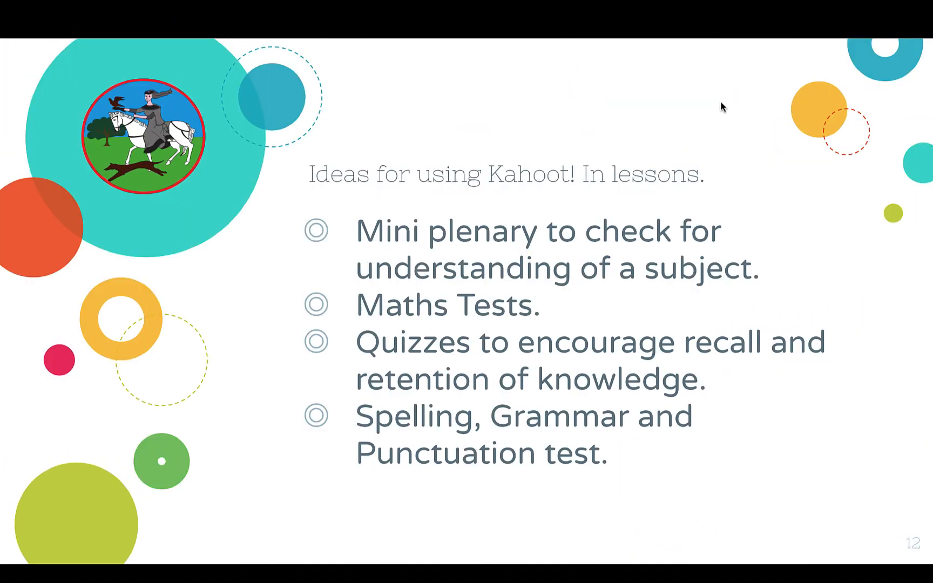